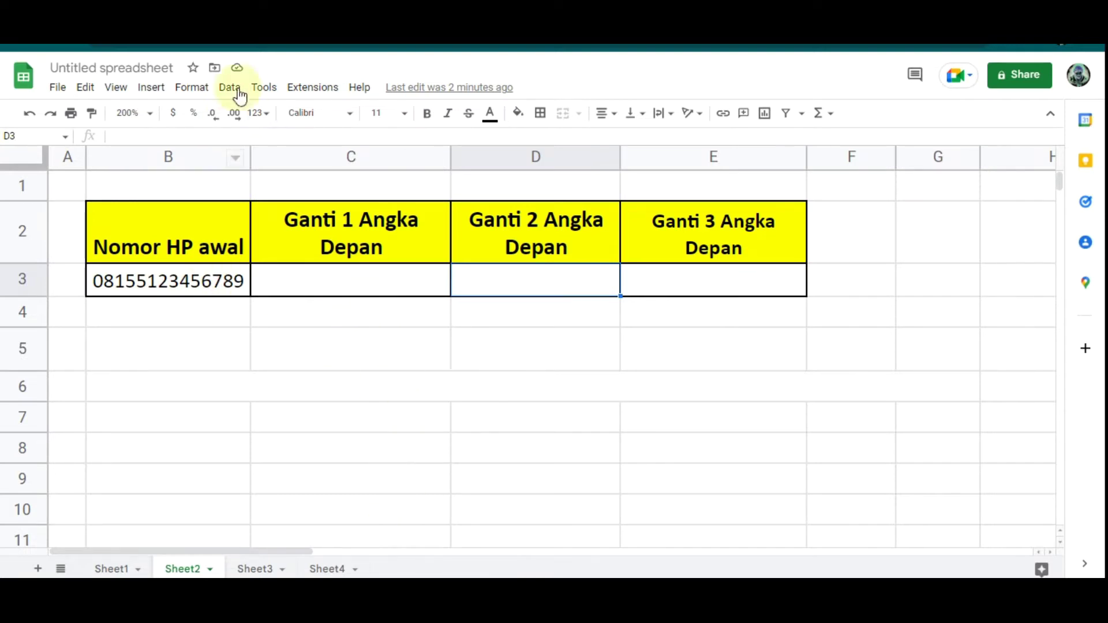
- Highlight the REPLACE(text, position, length, new_text) syntax line in the Neicy Techno article, then select C3
{"action": "key", "text": "ctrl+Tab"}
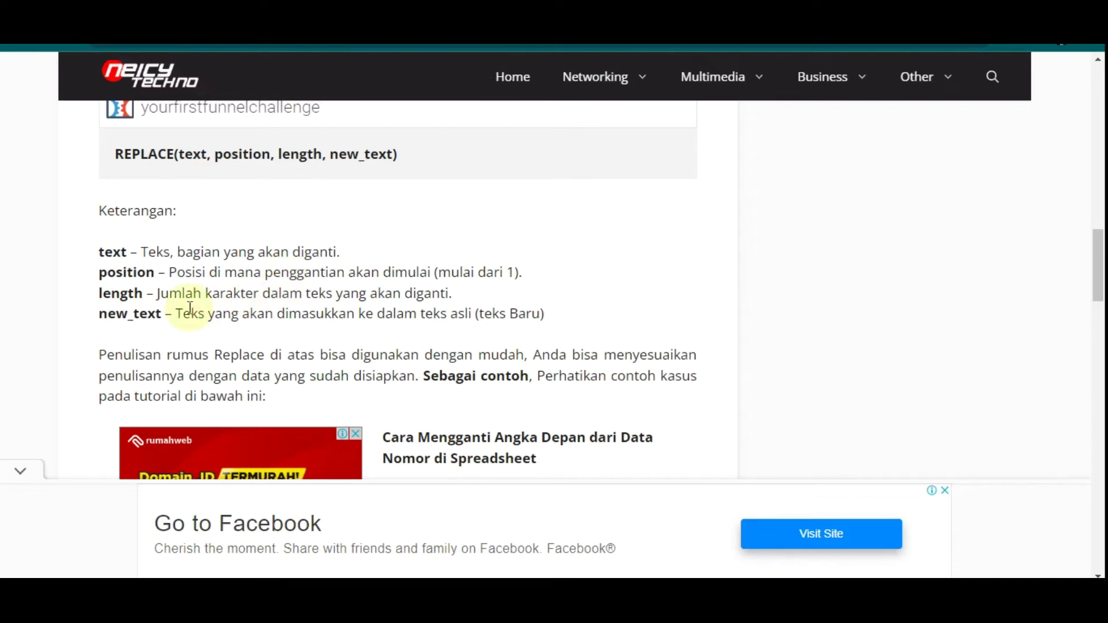
{"action": "left_click_drag", "start_coordinate": [115, 154], "coordinate": [418, 161]}
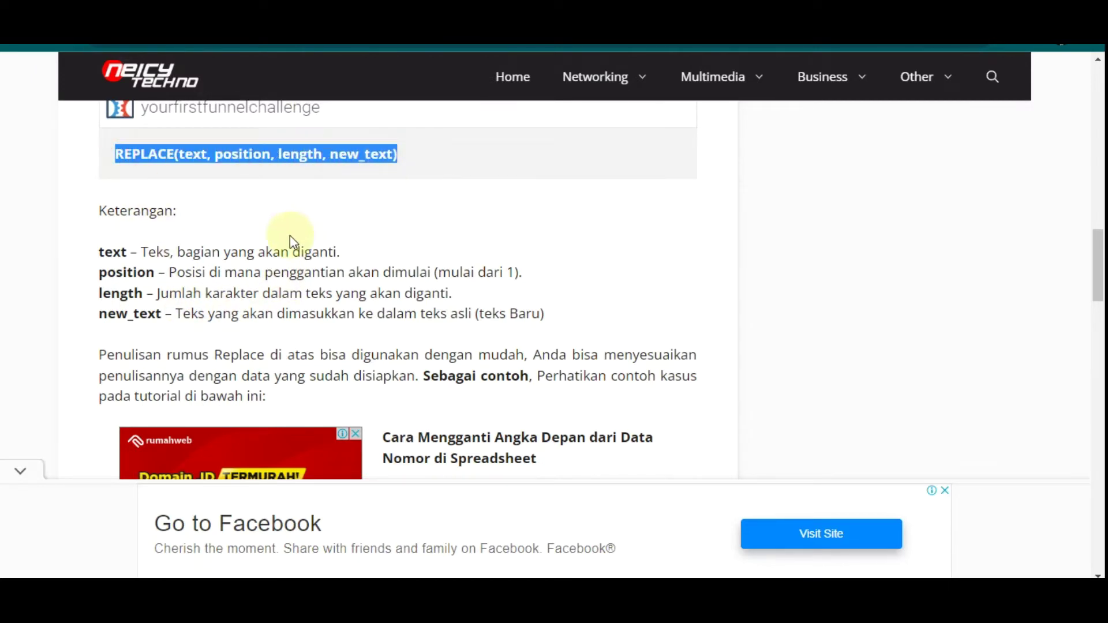
{"action": "left_click", "coordinate": [110, 195]}
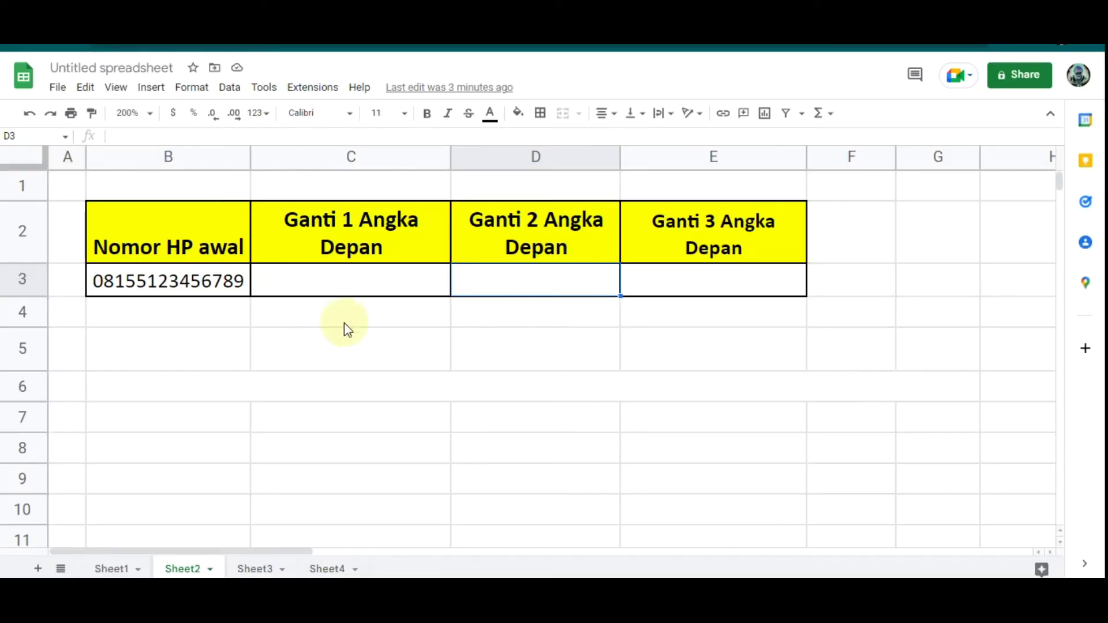
{"action": "left_click", "coordinate": [339, 289]}
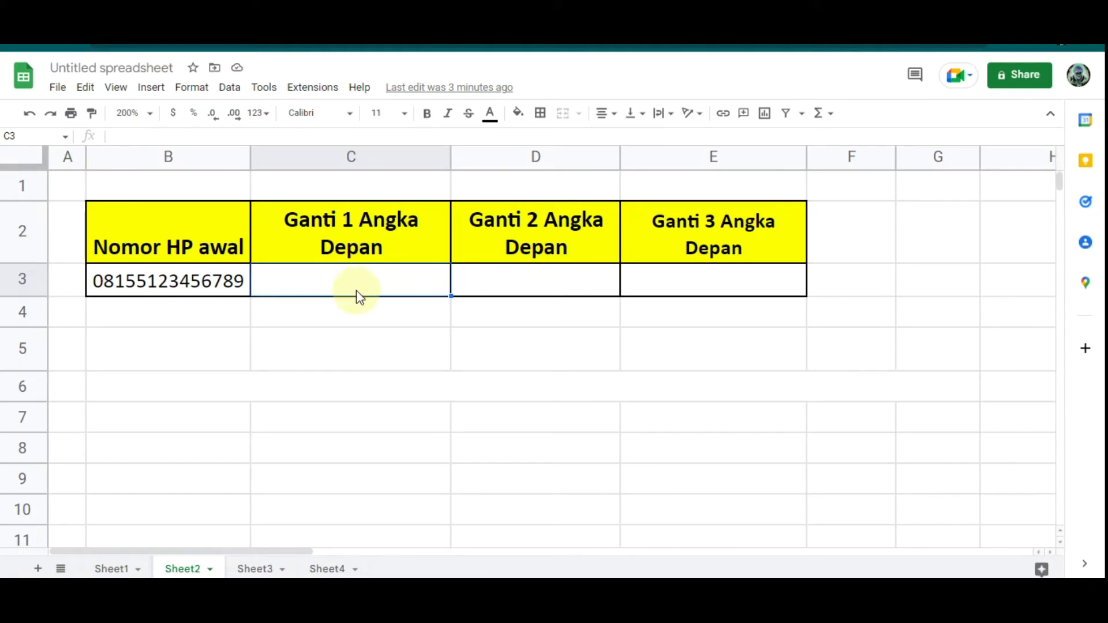
- Begin the formula =replace(B3, in cell C3
{"action": "double_click", "coordinate": [355, 283]}
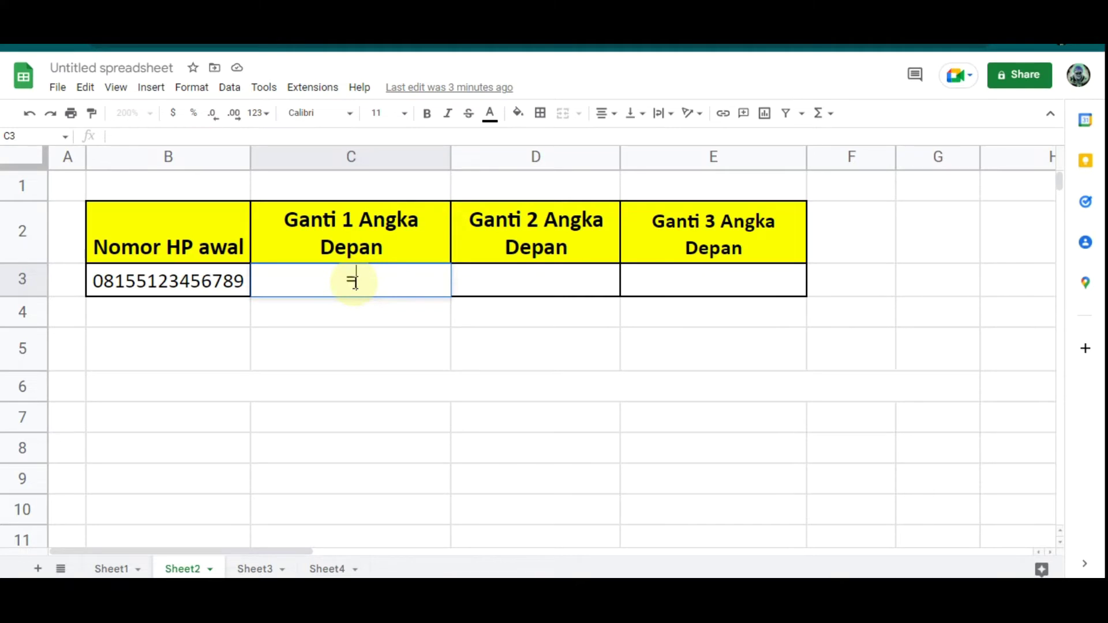
{"action": "type", "text": "="}
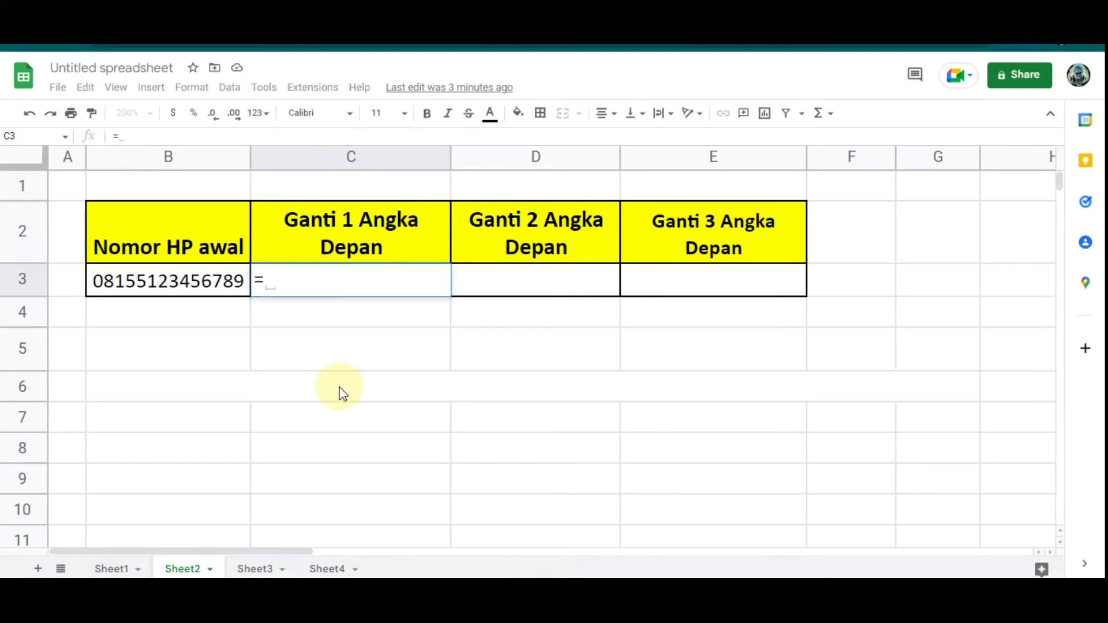
{"action": "type", "text": "replace"}
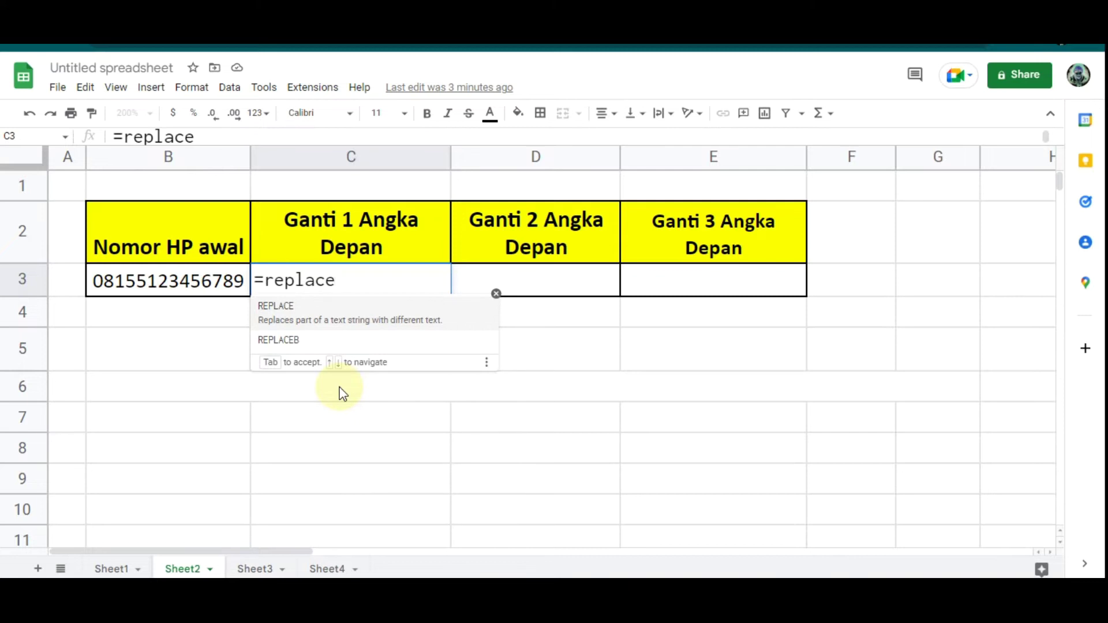
{"action": "type", "text": "("}
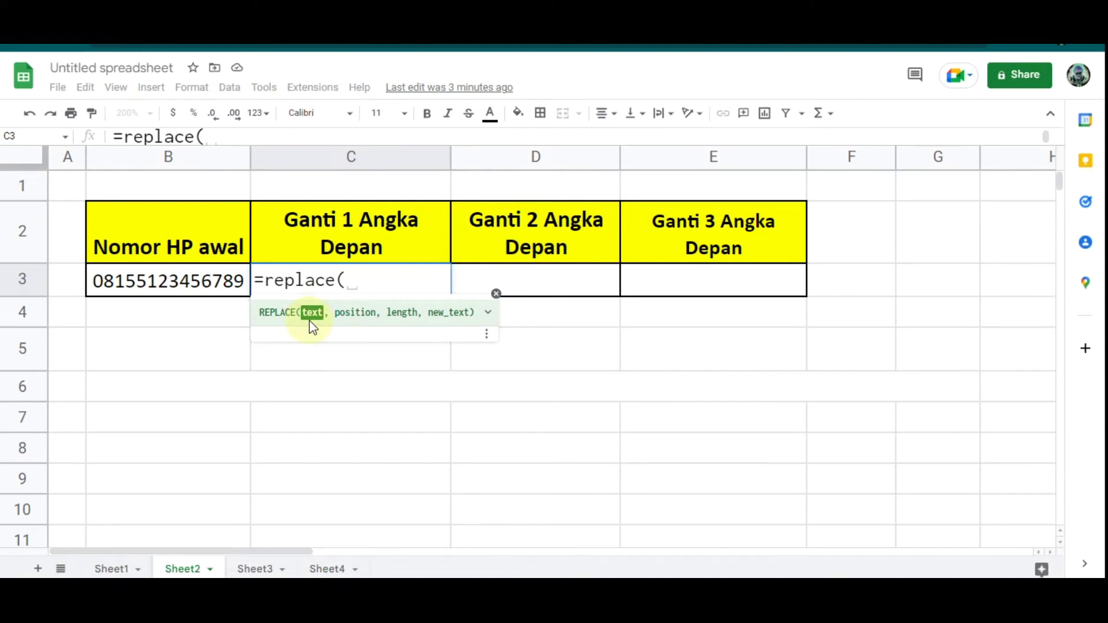
{"action": "left_click", "coordinate": [151, 284]}
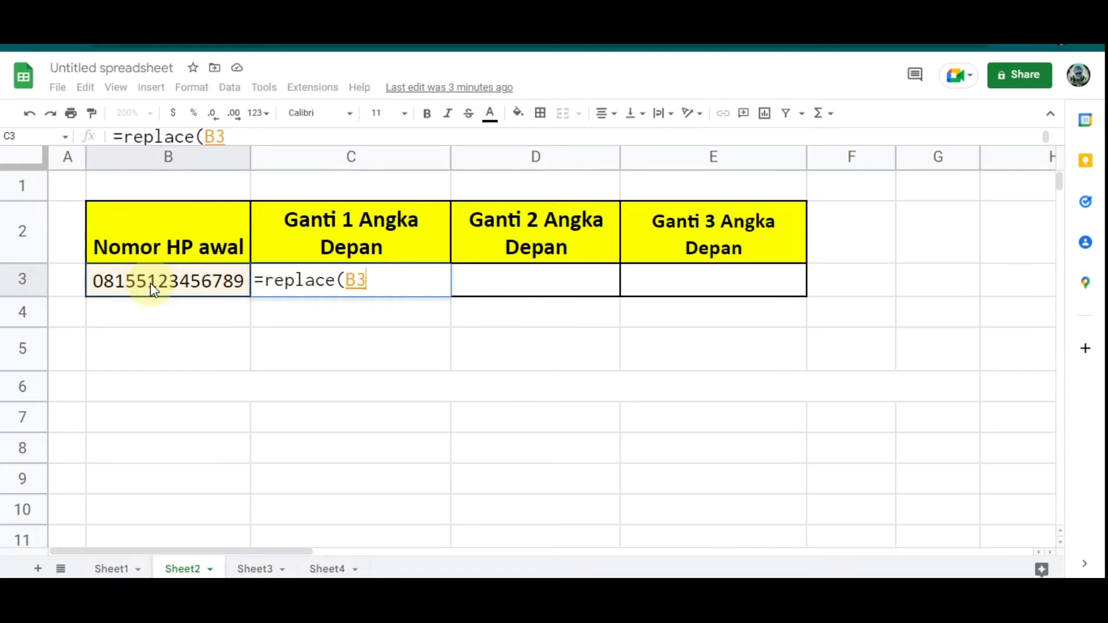
{"action": "type", "text": ","}
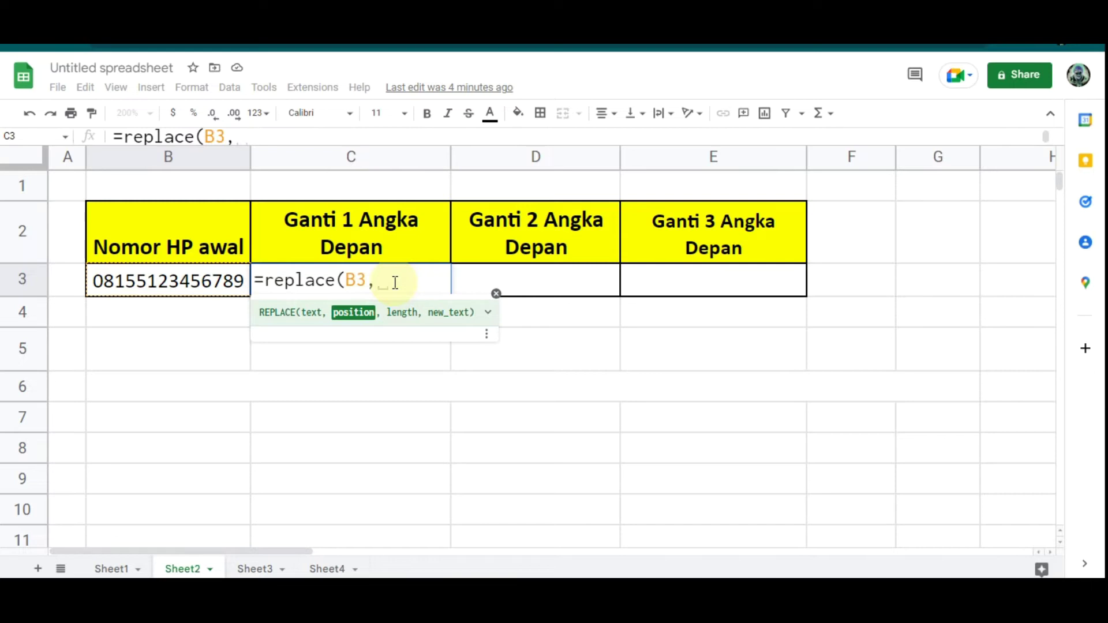
- Add position 1, length 1 and replacement "0" to complete =replace(B3,1,1,"0") in C3
{"action": "type", "text": "1"}
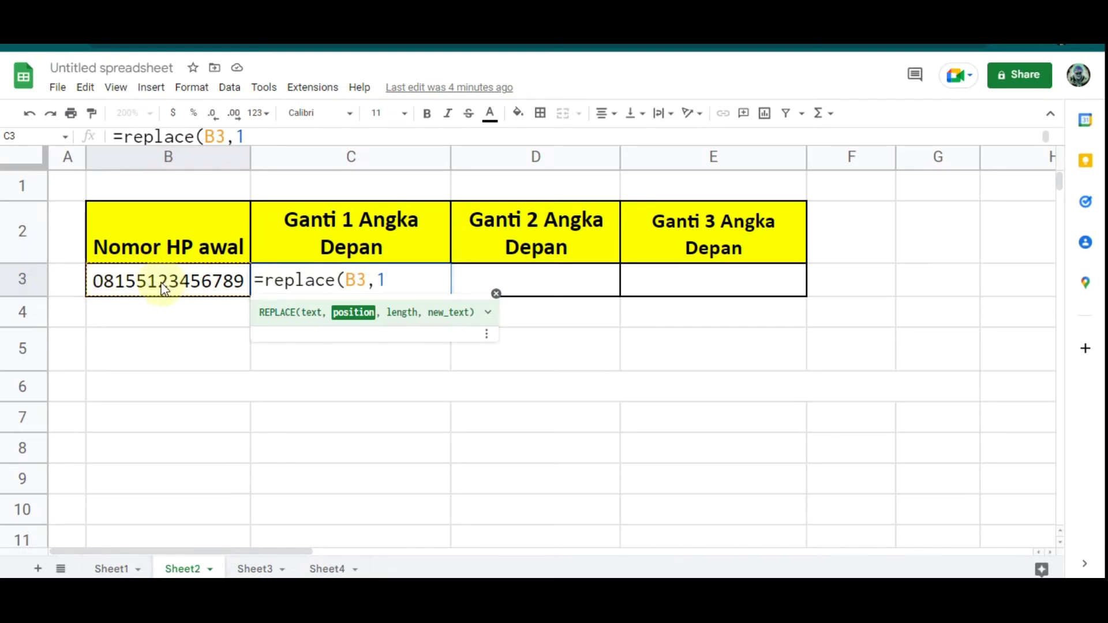
{"action": "type", "text": ","}
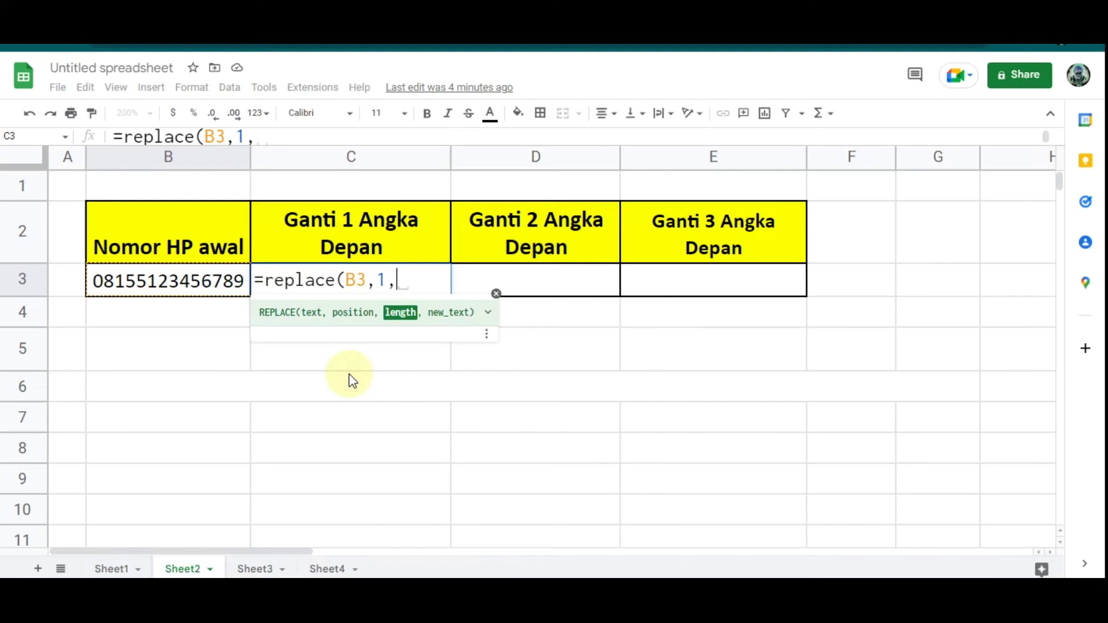
{"action": "type", "text": "1,"}
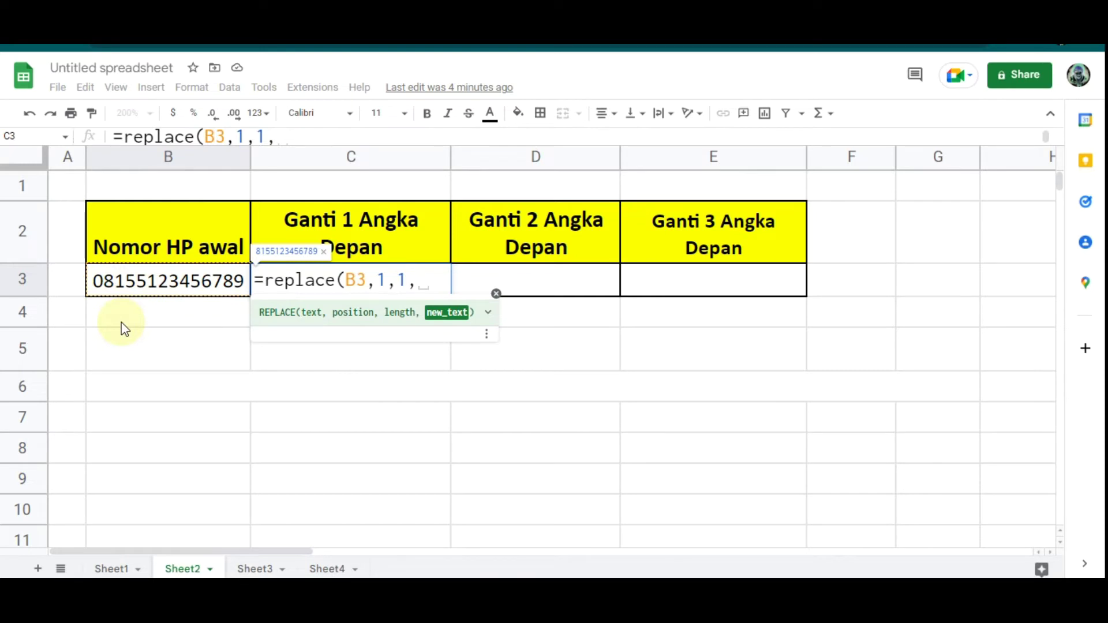
{"action": "type", "text": "\""}
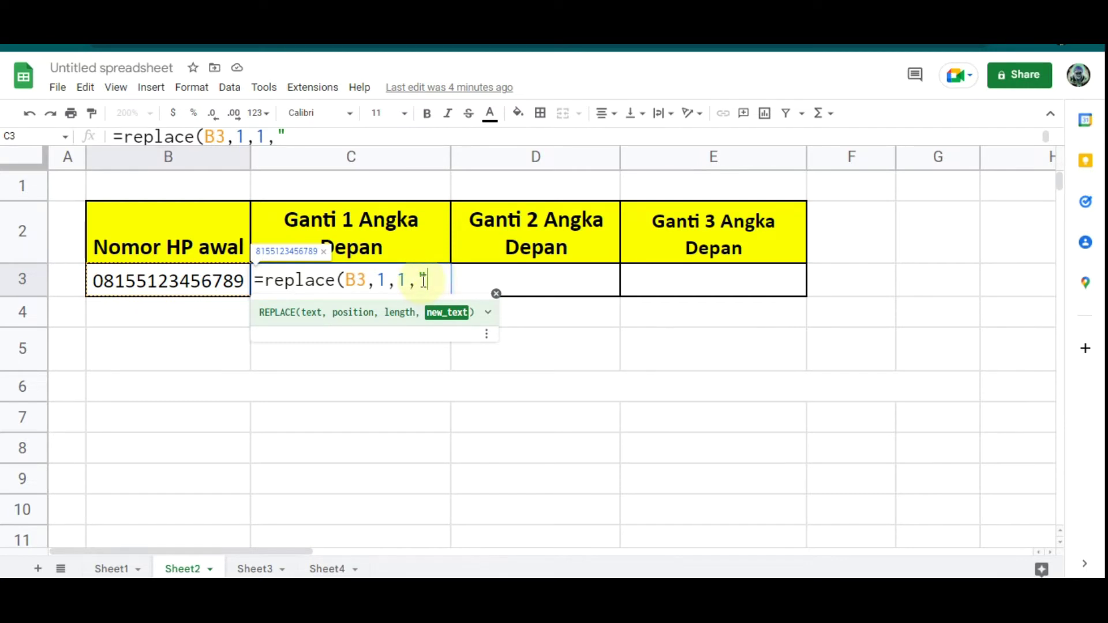
{"action": "type", "text": "0"}
{"action": "type", "text": "\""}
{"action": "type", "text": ")"}
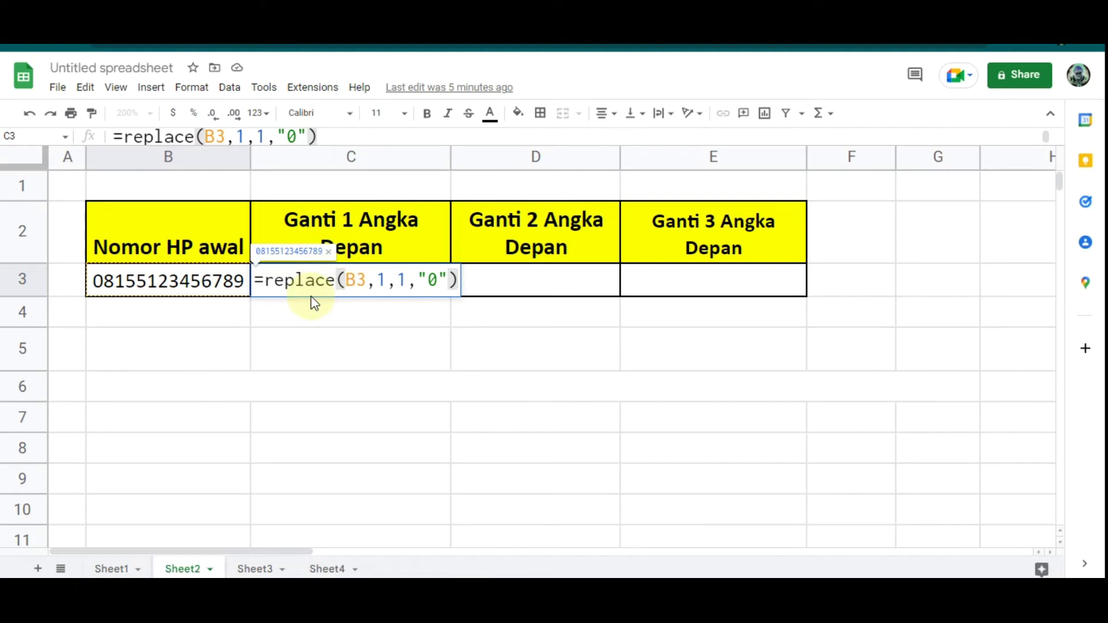
{"action": "key", "text": "Left"}
{"action": "key", "text": "Left"}
{"action": "key", "text": "BackSpace"}
{"action": "type", "text": "62"}
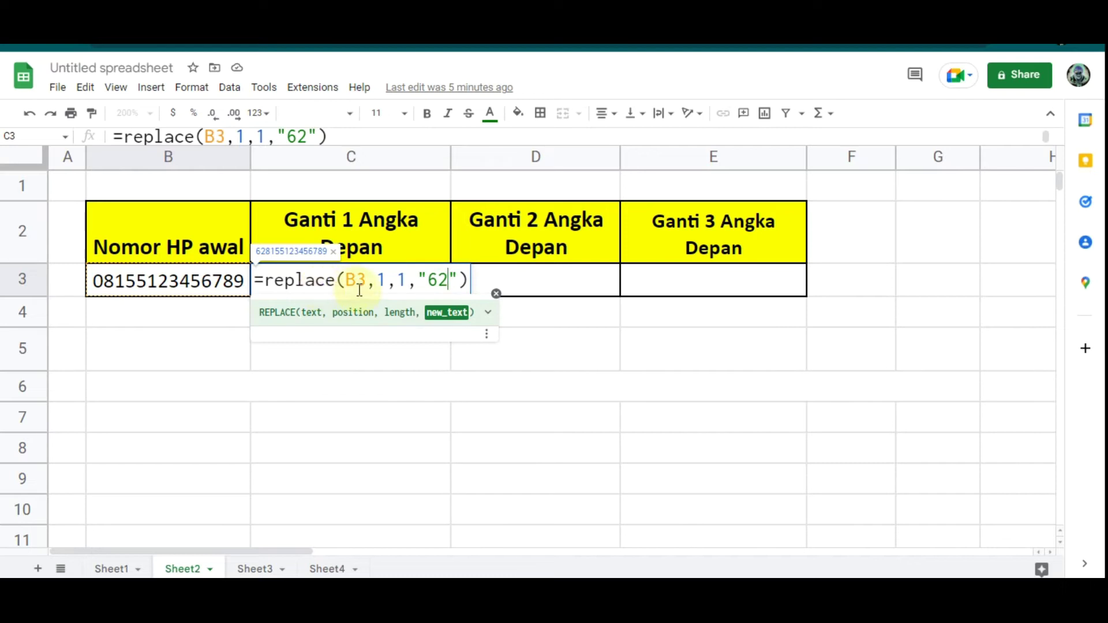
{"action": "key", "text": "Left"}
{"action": "key", "text": "Left"}
{"action": "double_click", "coordinate": [433, 279]}
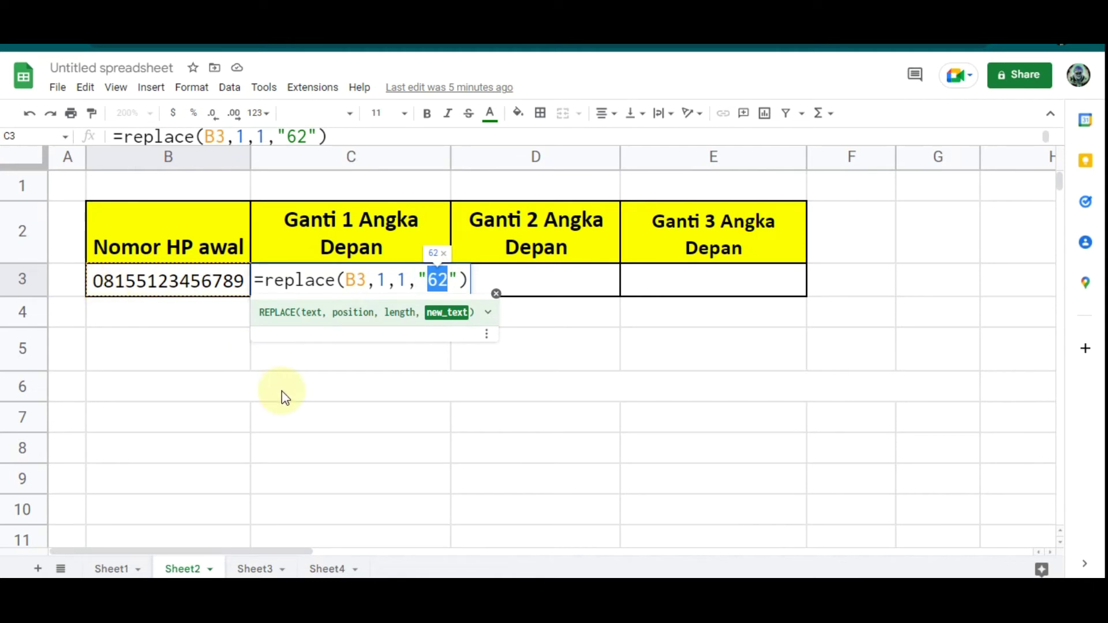
{"action": "key", "text": "Return"}
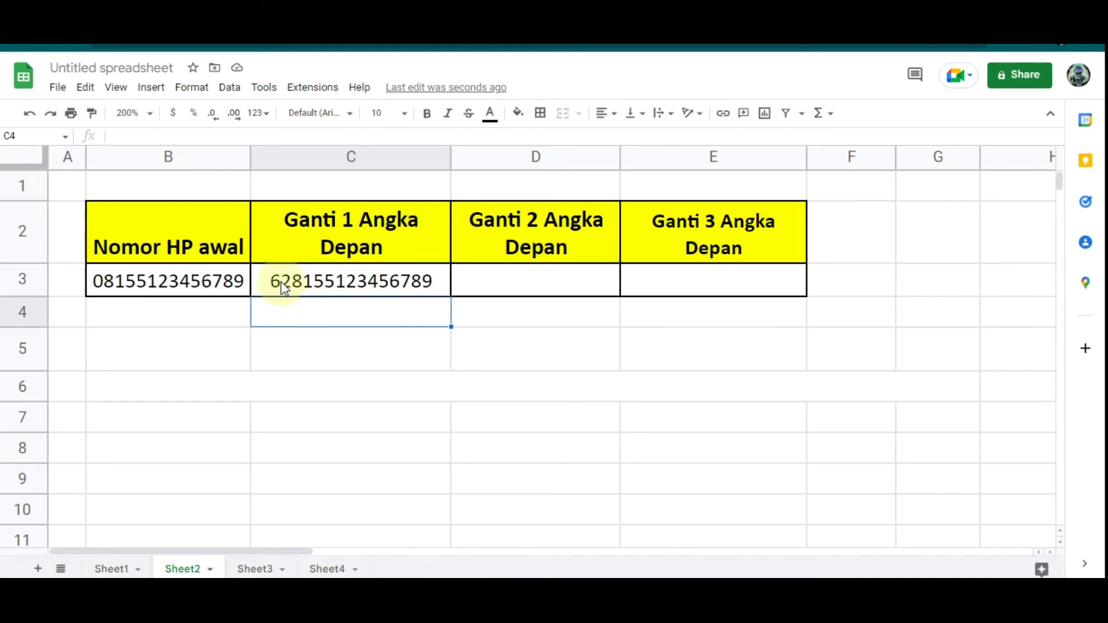
{"action": "left_click", "coordinate": [500, 280]}
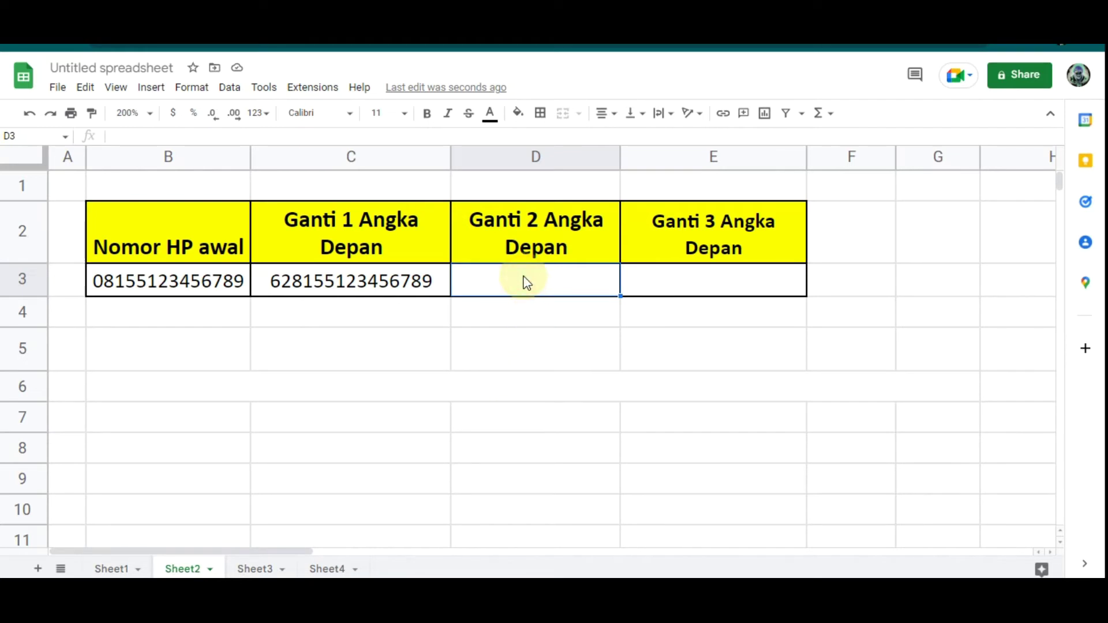
- Enter =replace(B3,1,2,"62") in D3 to swap the first two digits for 62
{"action": "type", "text": "="}
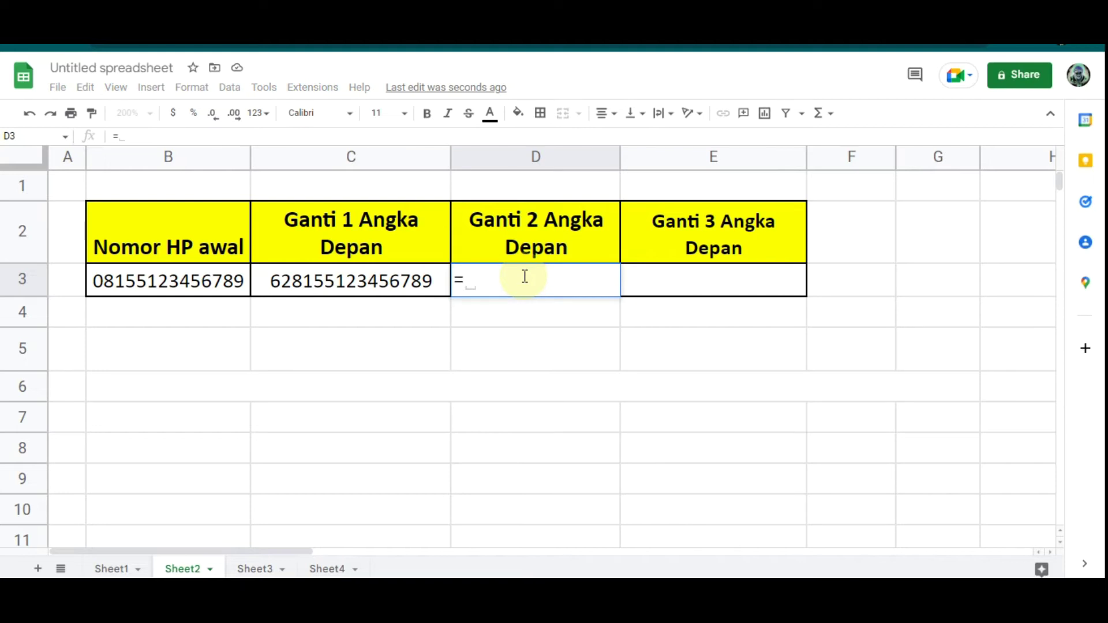
{"action": "type", "text": "re"}
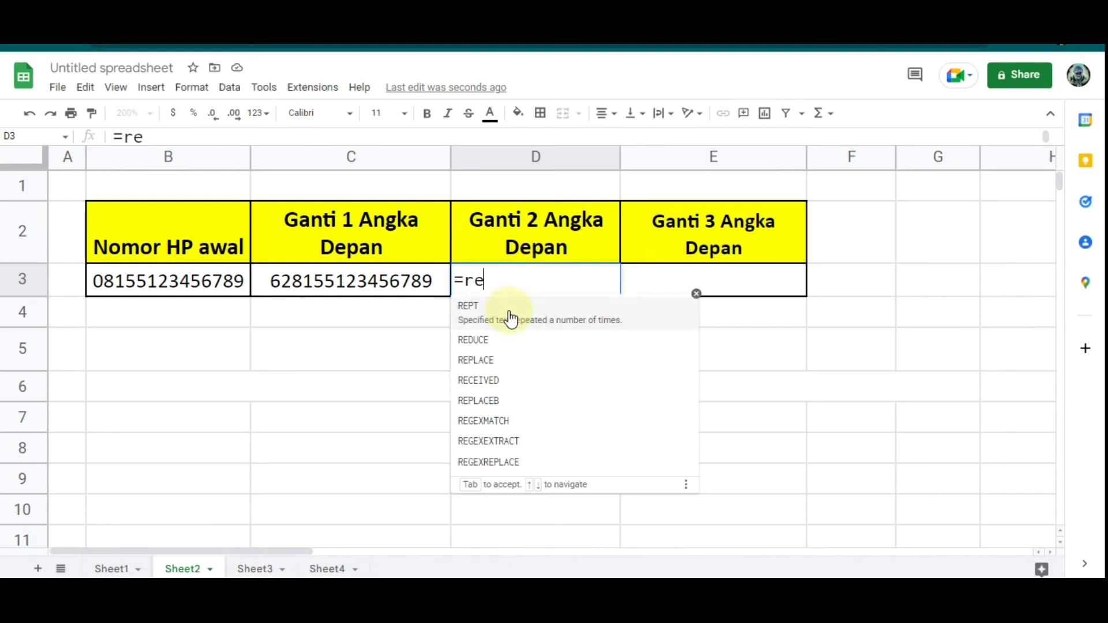
{"action": "type", "text": "place"}
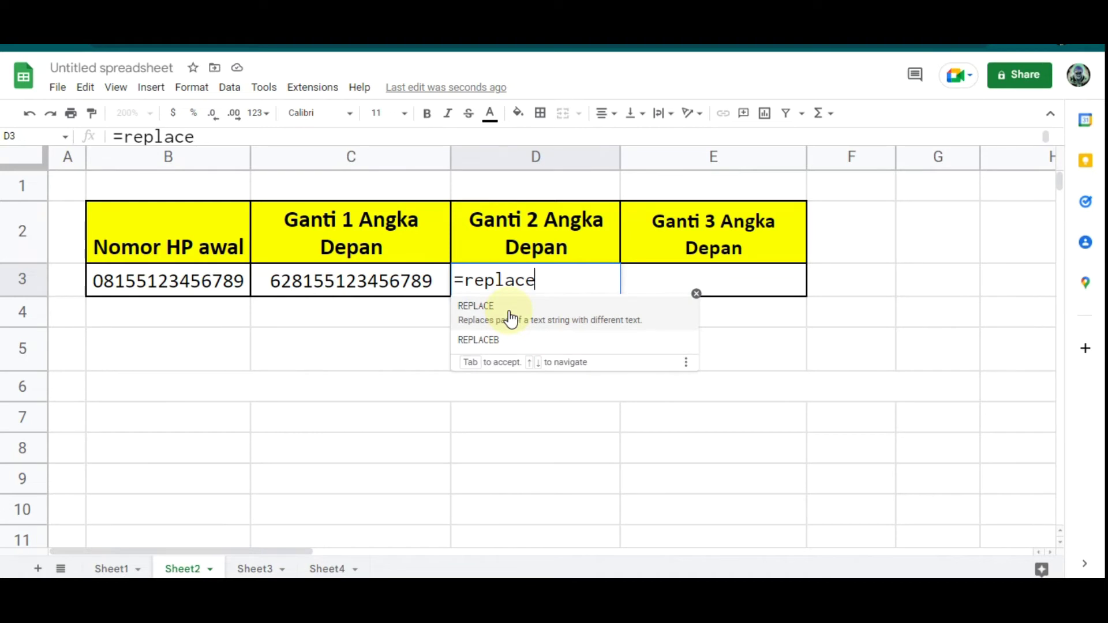
{"action": "type", "text": "("}
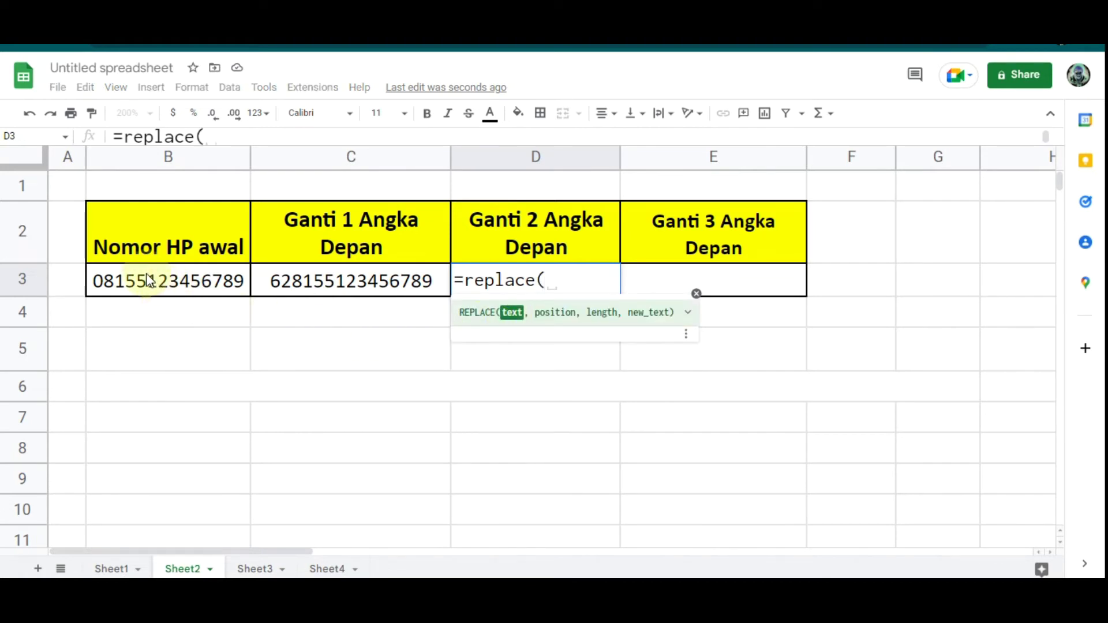
{"action": "left_click", "coordinate": [147, 276]}
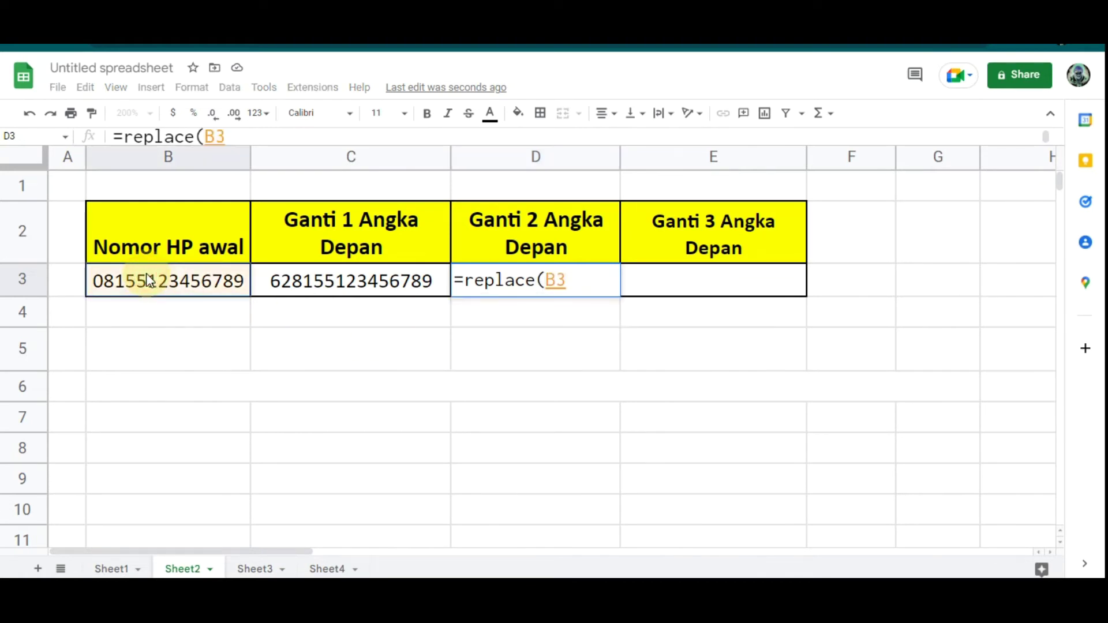
{"action": "type", "text": ","}
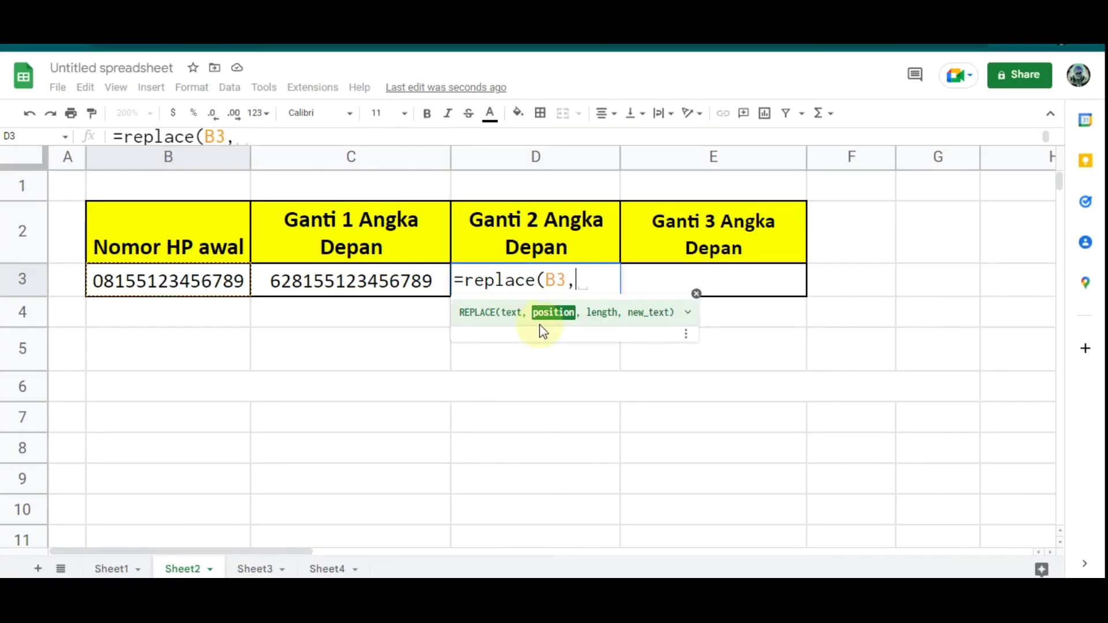
{"action": "type", "text": "1"}
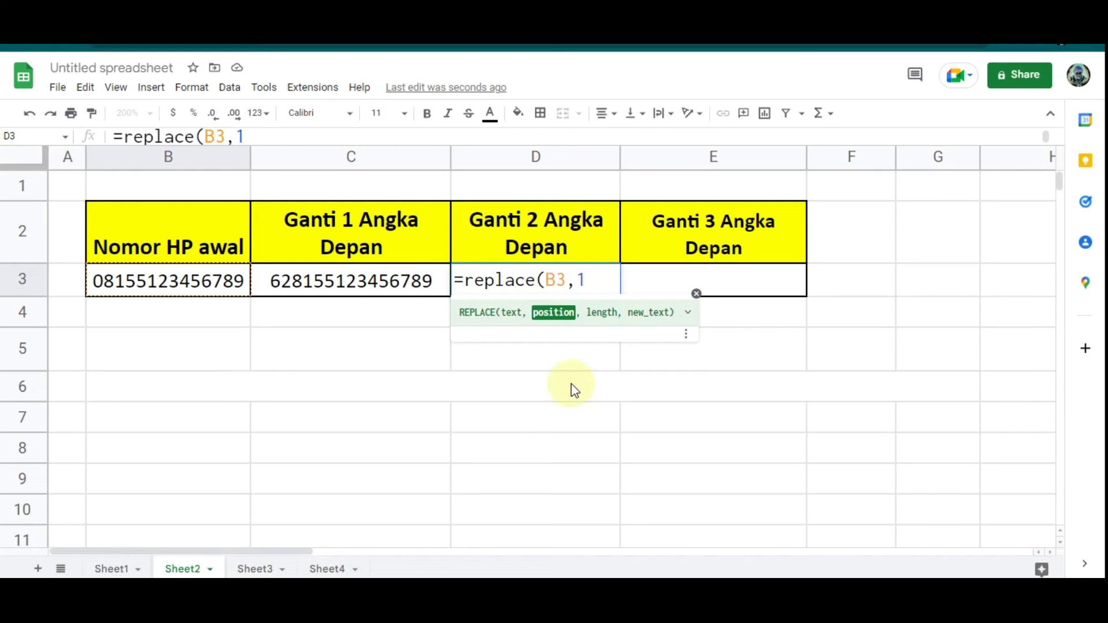
{"action": "type", "text": ","}
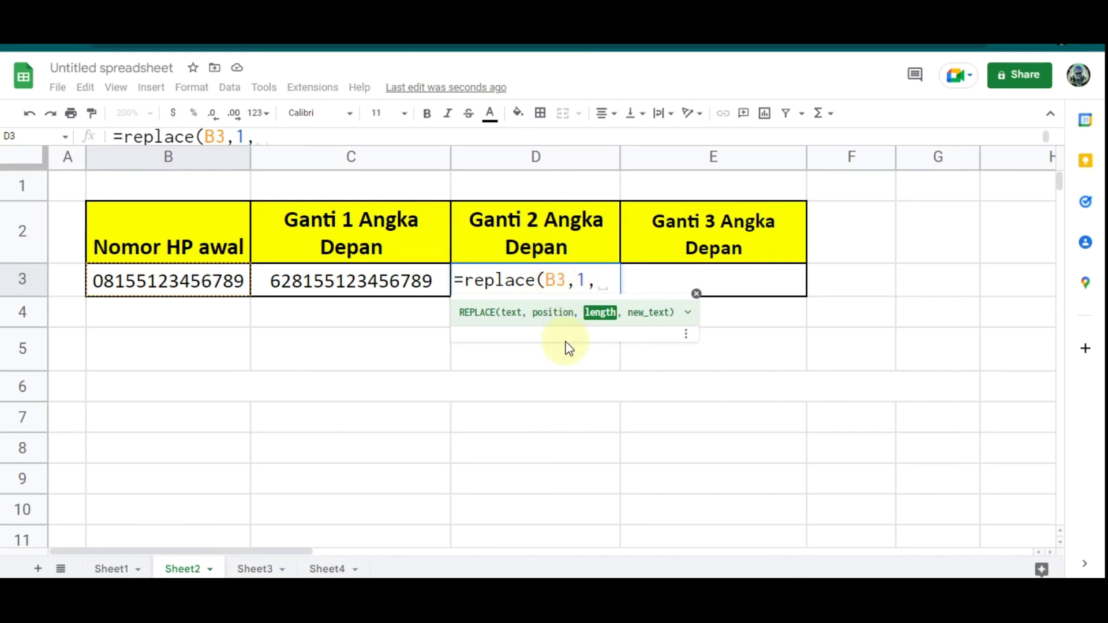
{"action": "type", "text": "2"}
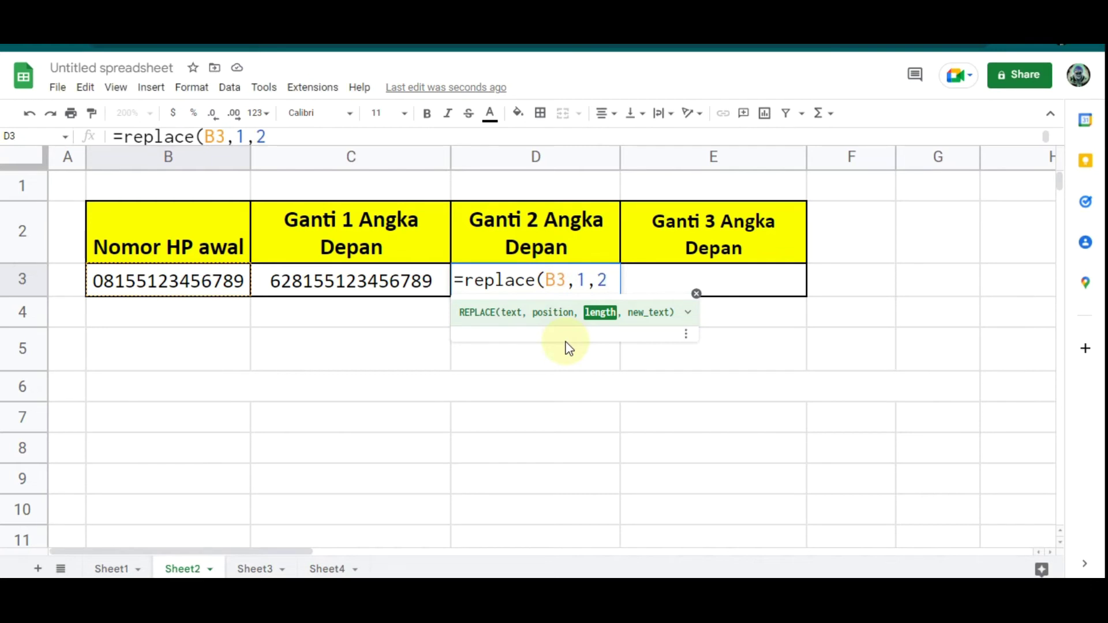
{"action": "type", "text": ","}
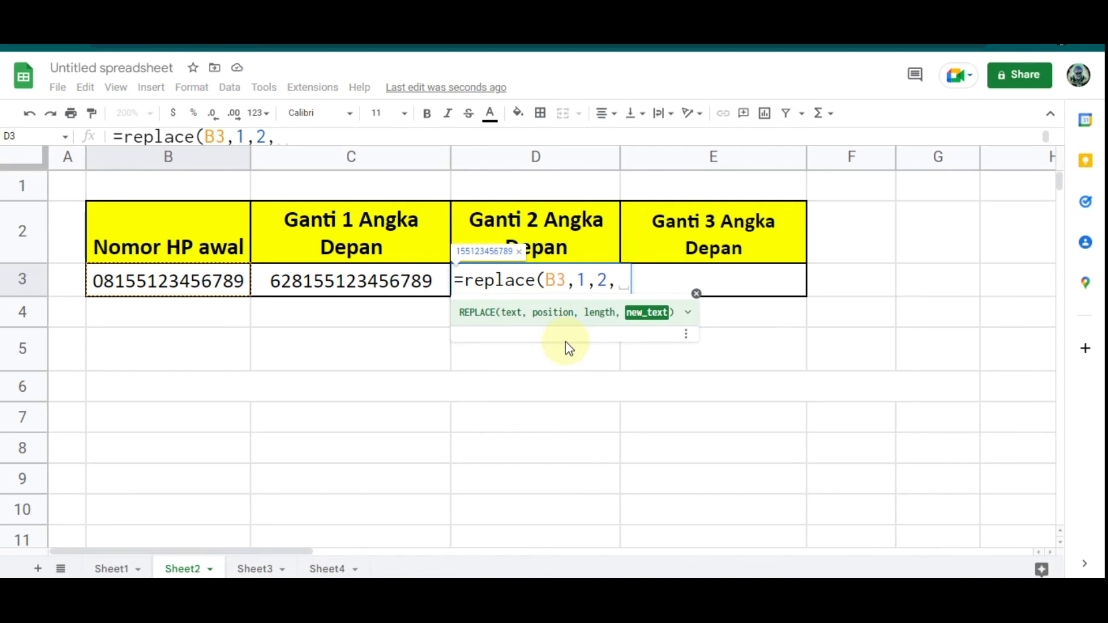
{"action": "type", "text": "\"62\")"}
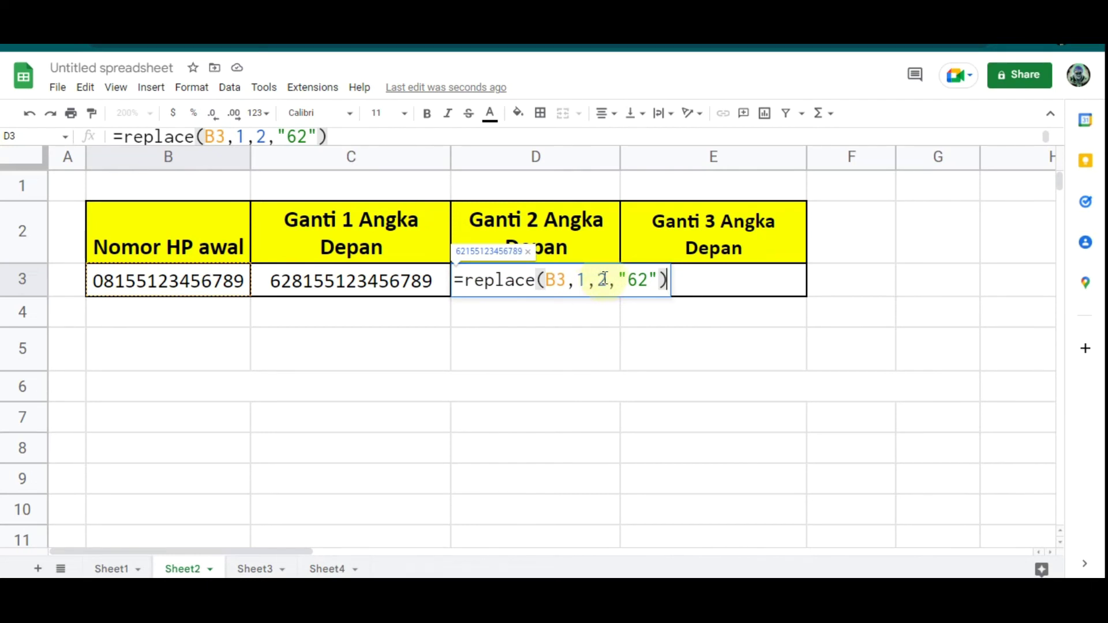
{"action": "left_click_drag", "start_coordinate": [606, 279], "coordinate": [579, 280]}
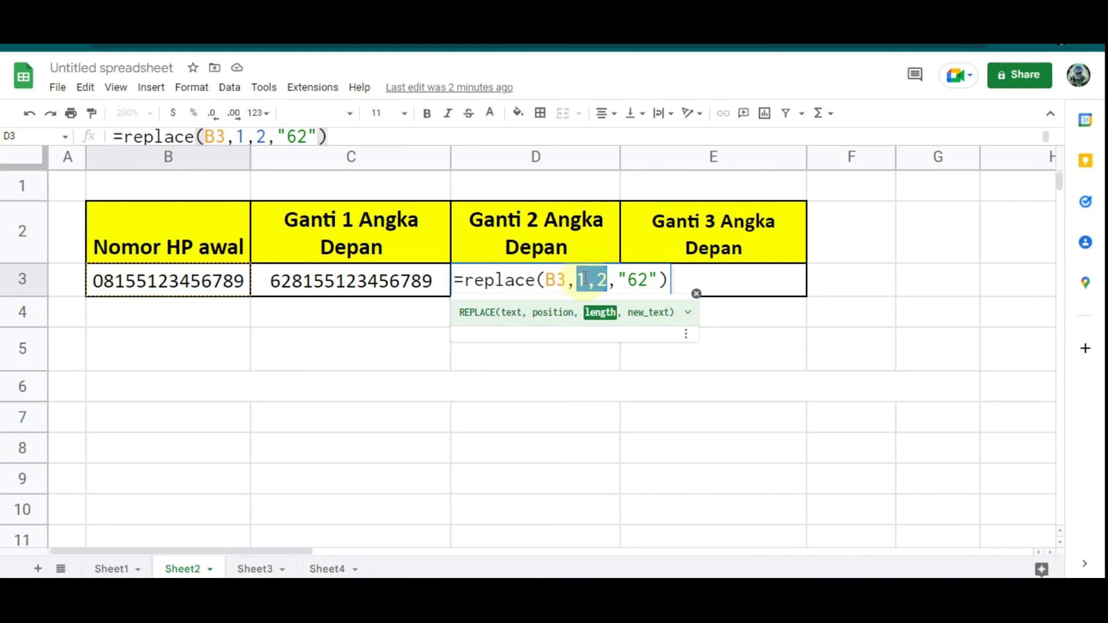
{"action": "left_click", "coordinate": [611, 281]}
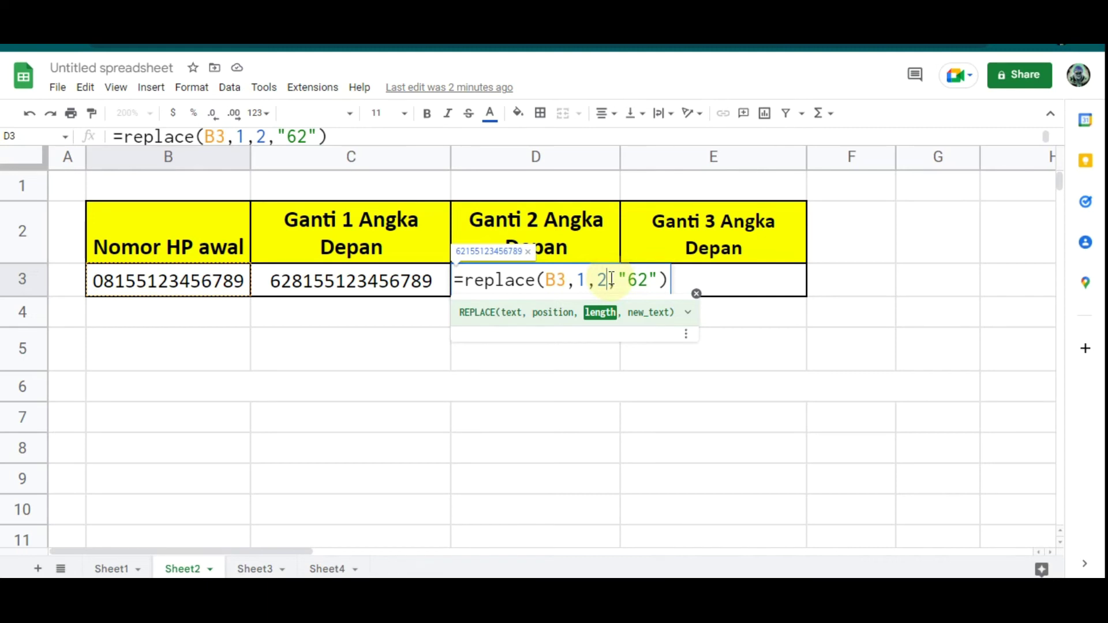
{"action": "key", "text": "Return"}
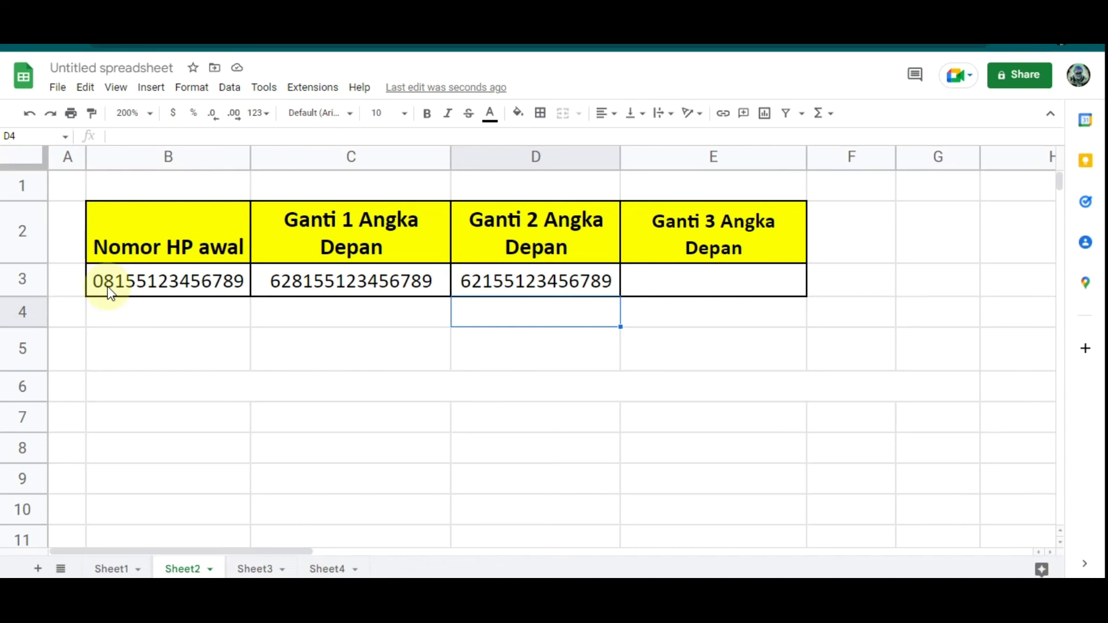
- Select cell E3 for the three-digit replacement formula
{"action": "left_click", "coordinate": [659, 279]}
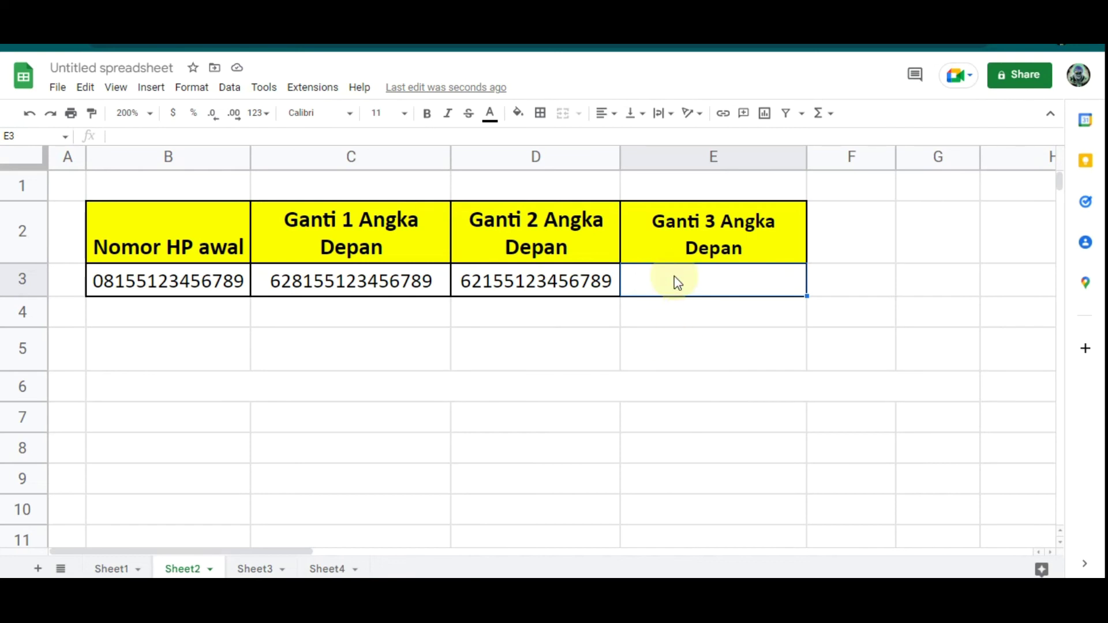
- Type =replace(B3,1,3,"+62") into E3, fixing the misspelled function name
{"action": "type", "text": "="}
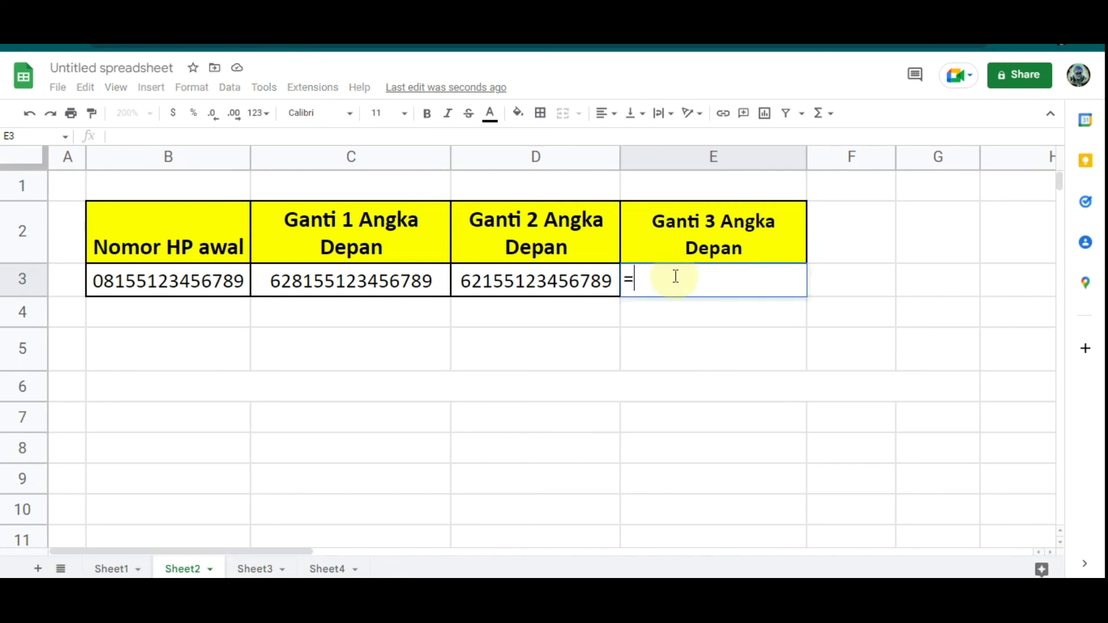
{"action": "type", "text": "rela"}
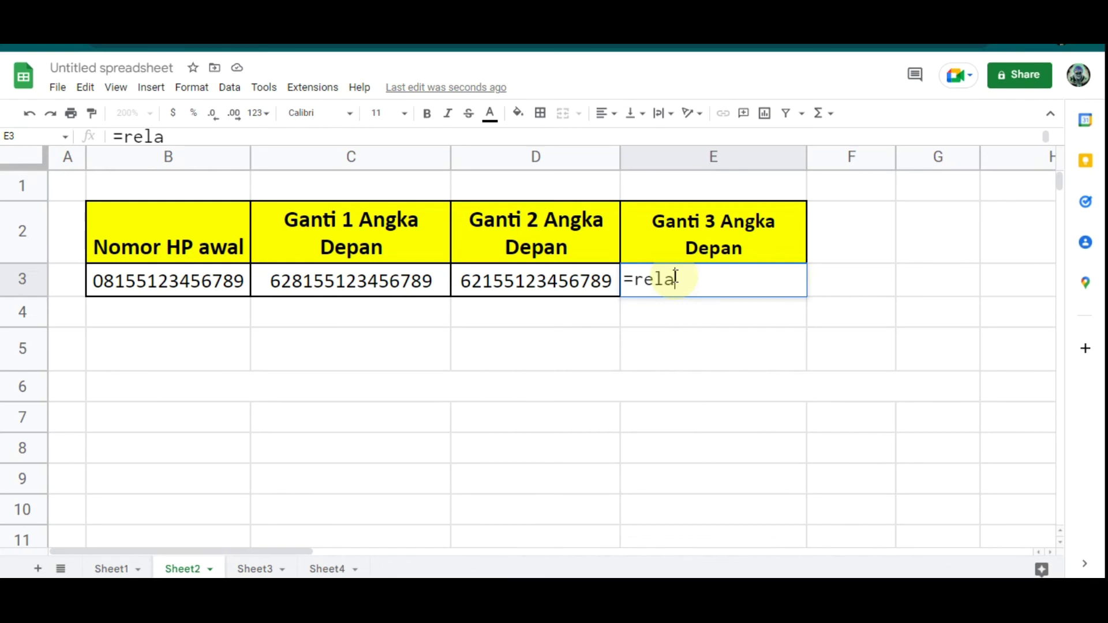
{"action": "key", "text": "BackSpace"}
{"action": "key", "text": "BackSpace"}
{"action": "type", "text": "place("}
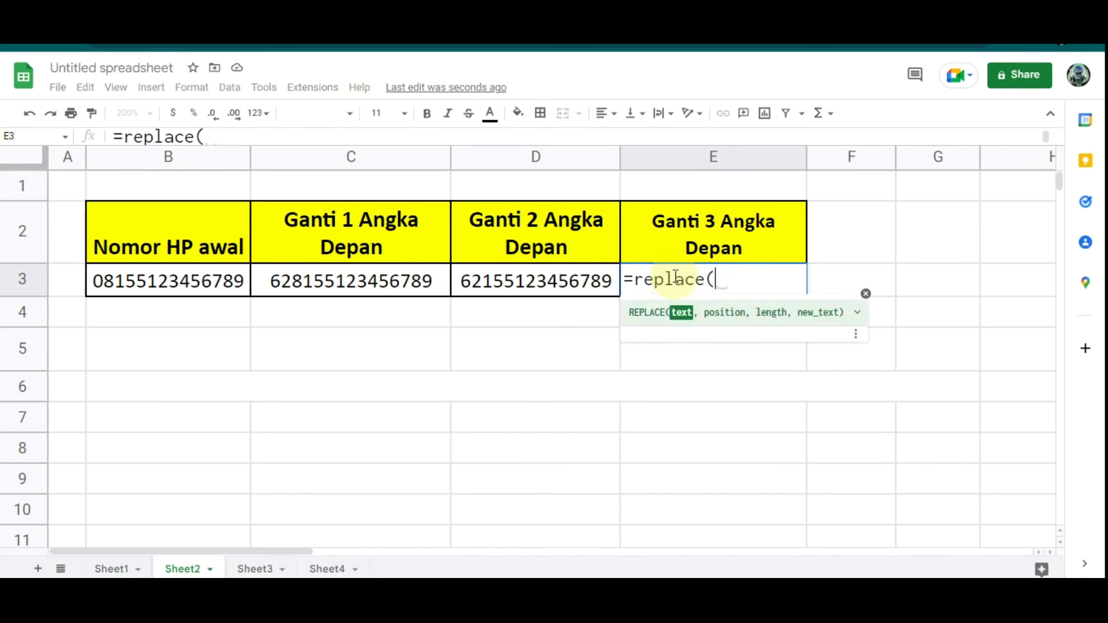
{"action": "left_click", "coordinate": [163, 280]}
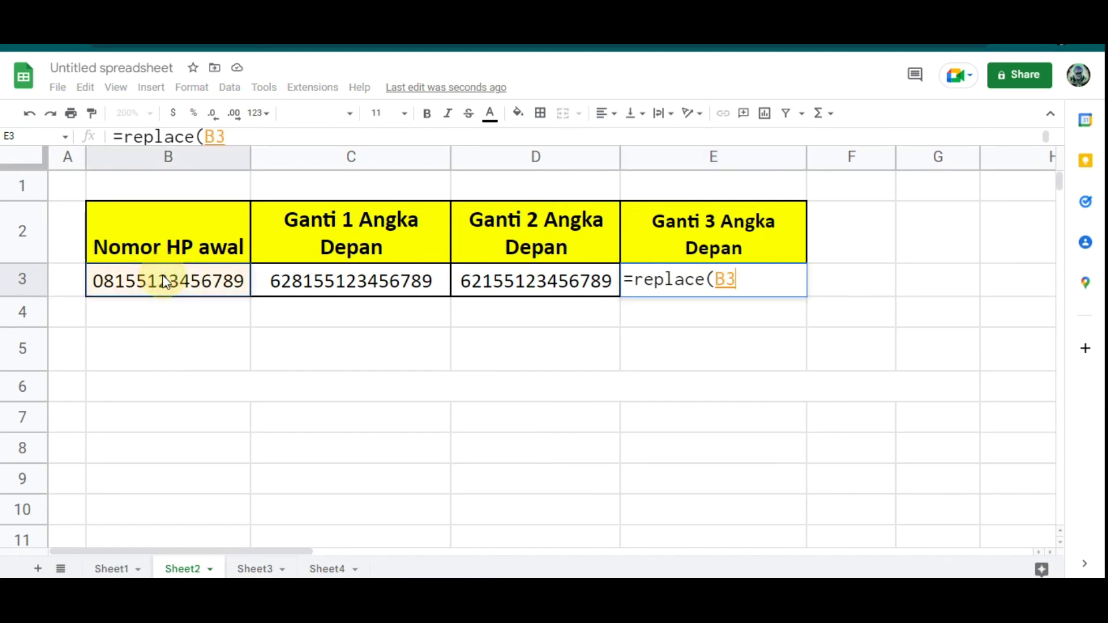
{"action": "type", "text": ","}
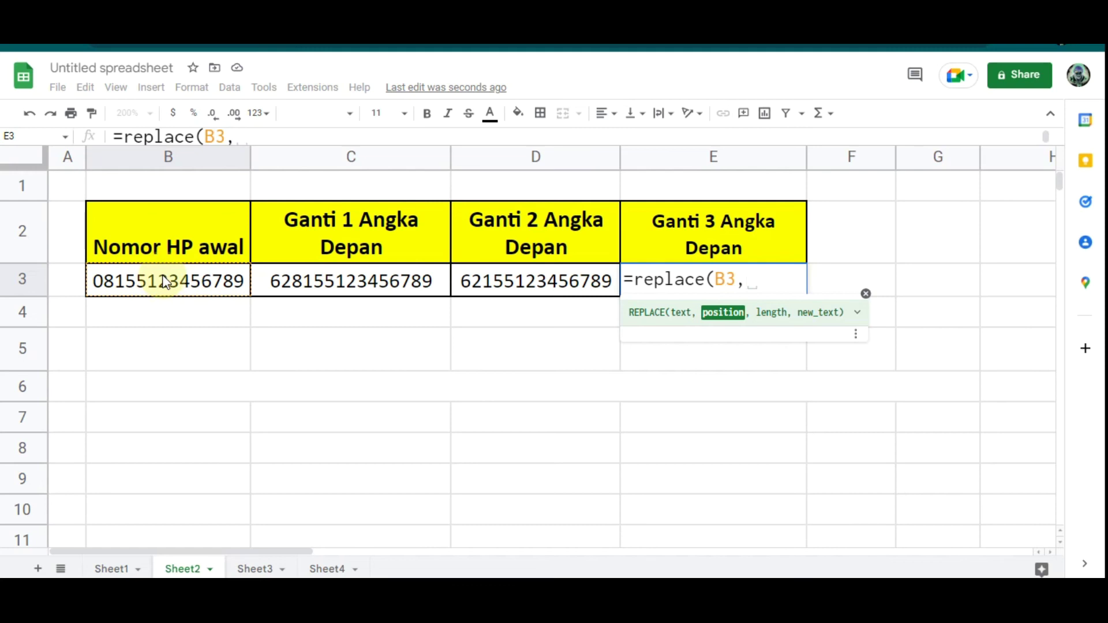
{"action": "type", "text": "1"}
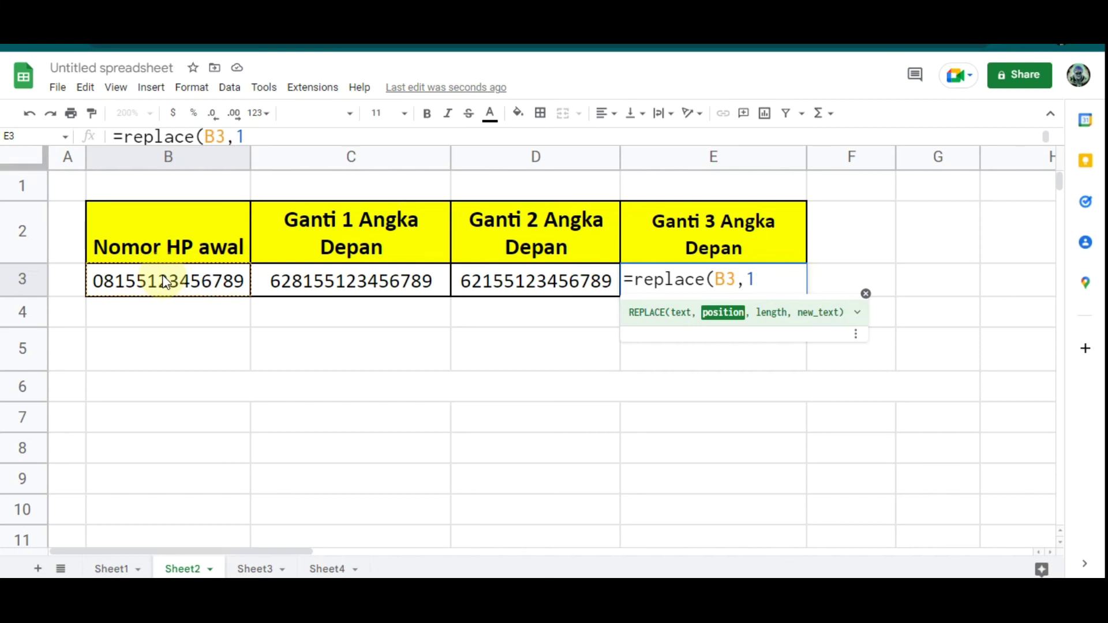
{"action": "type", "text": ","}
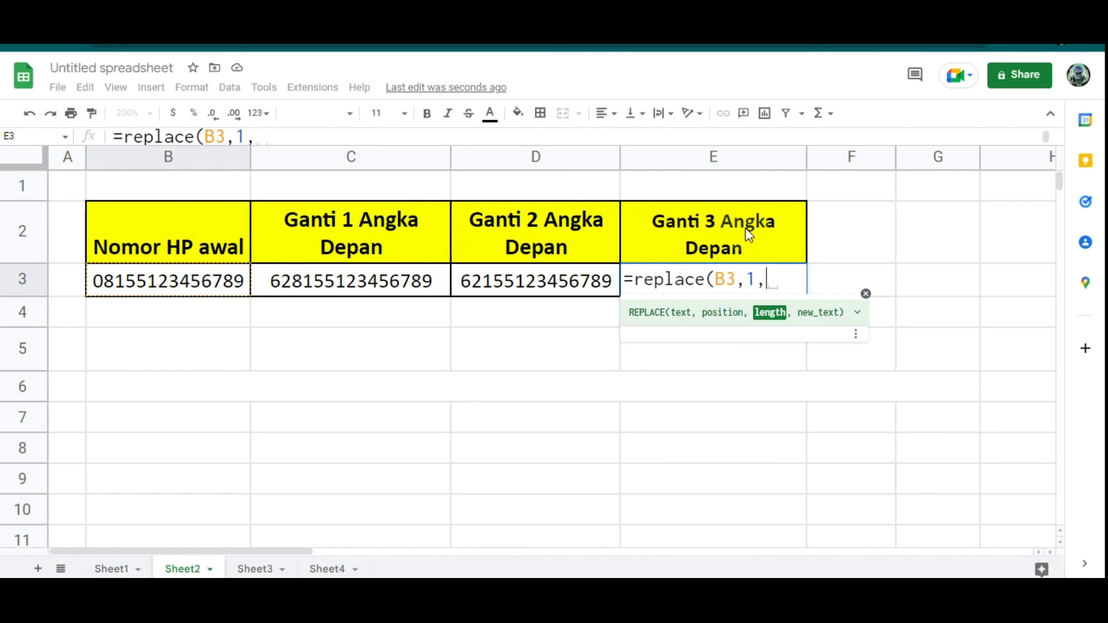
{"action": "type", "text": "3"}
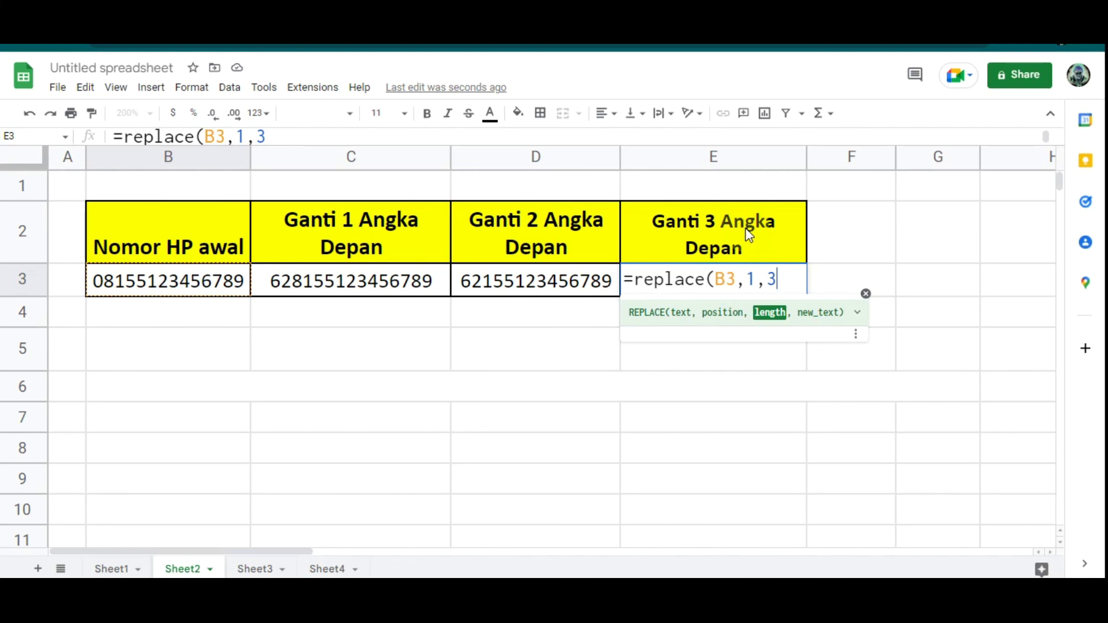
{"action": "type", "text": ","}
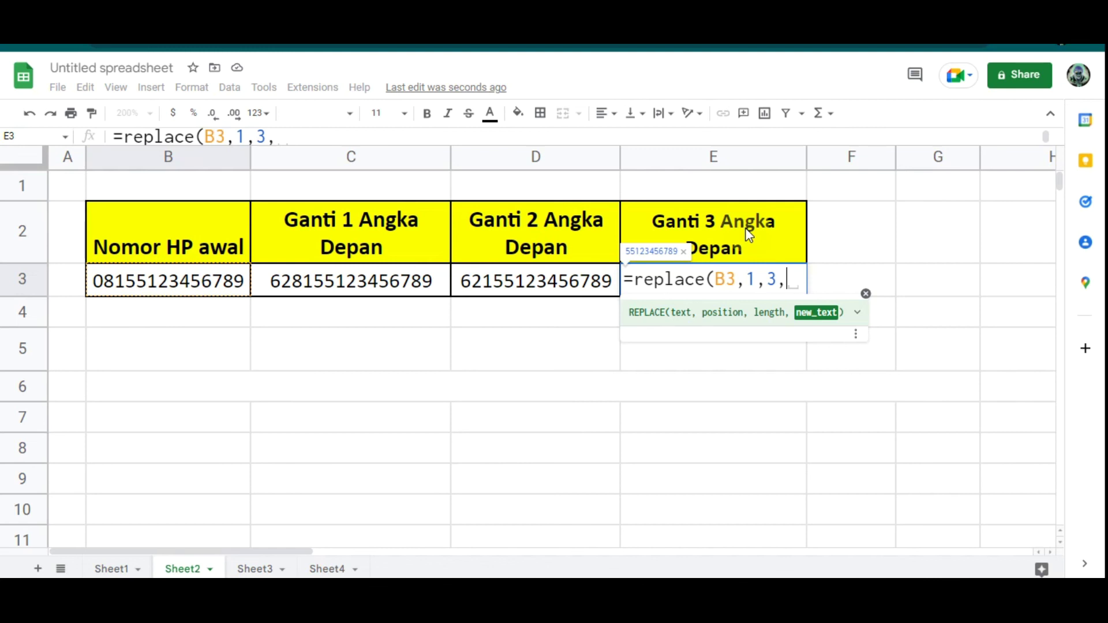
{"action": "type", "text": "\""}
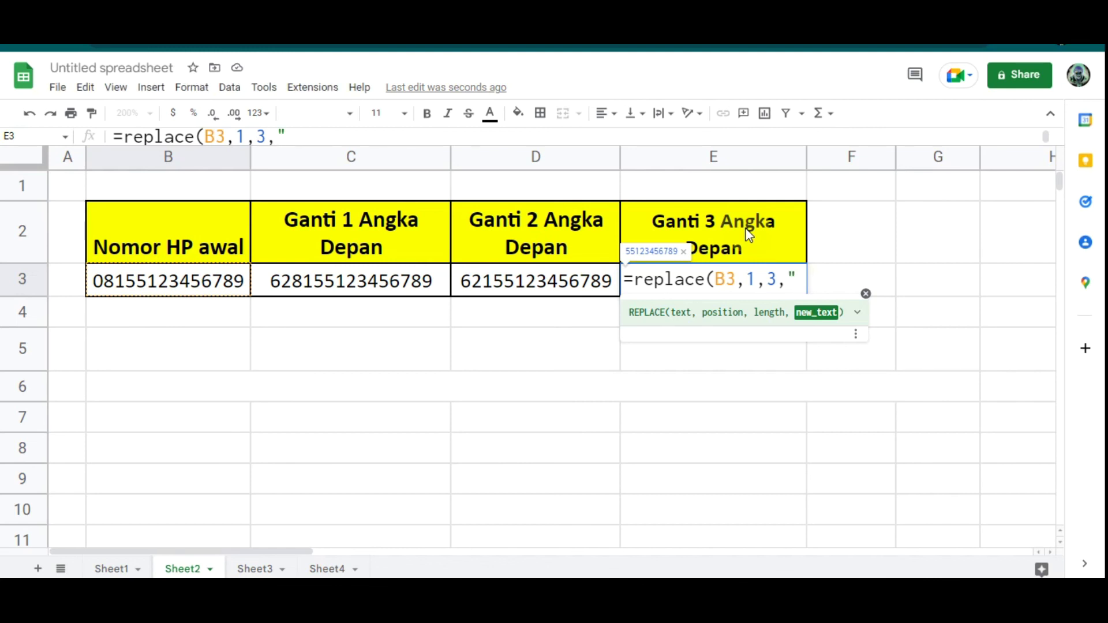
{"action": "type", "text": "+62"}
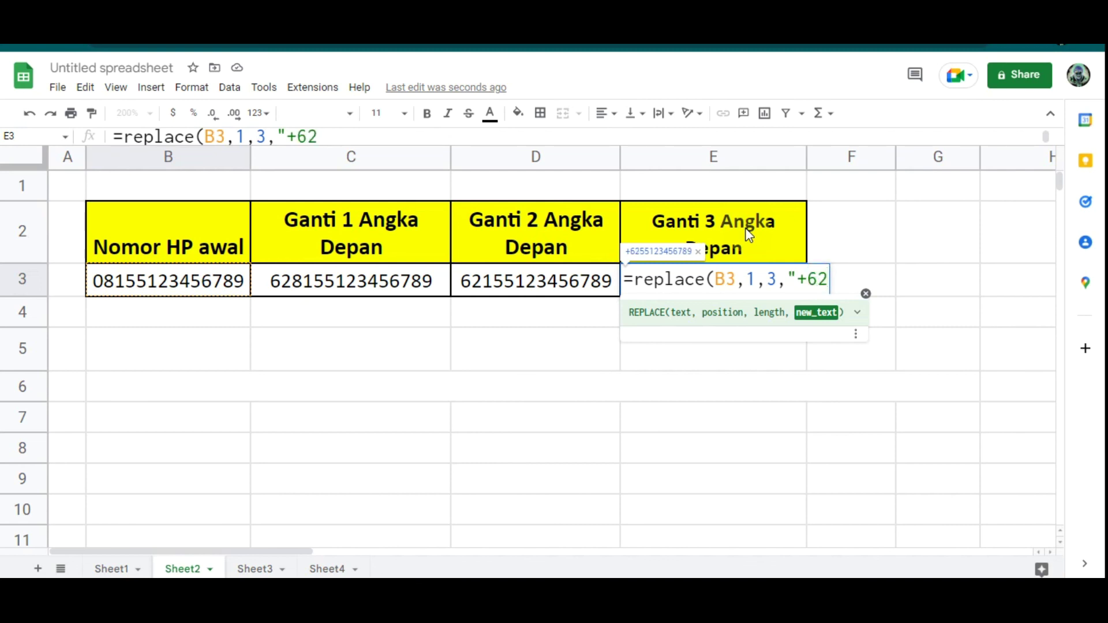
{"action": "type", "text": "\")"}
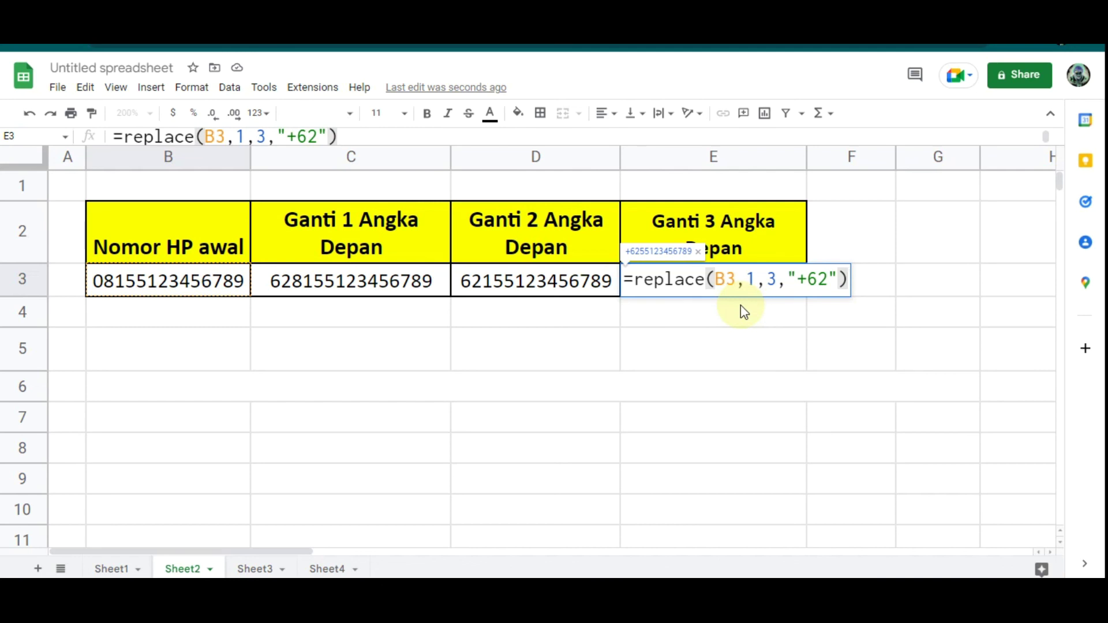
{"action": "key", "text": "Return"}
{"action": "left_click", "coordinate": [655, 282]}
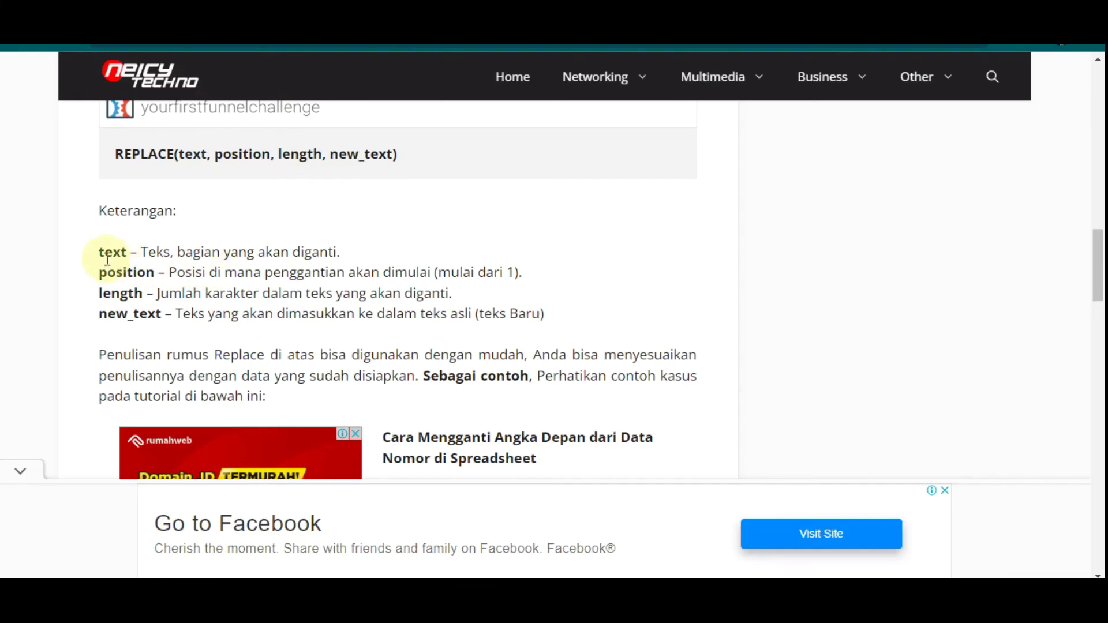
{"action": "left_click_drag", "start_coordinate": [103, 251], "coordinate": [156, 252]}
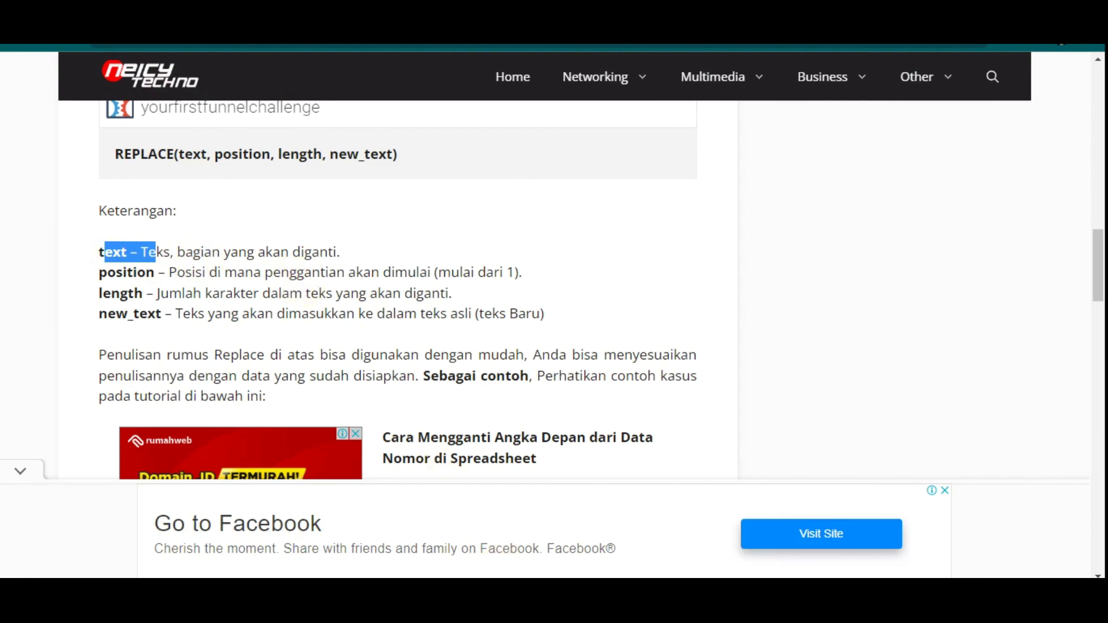